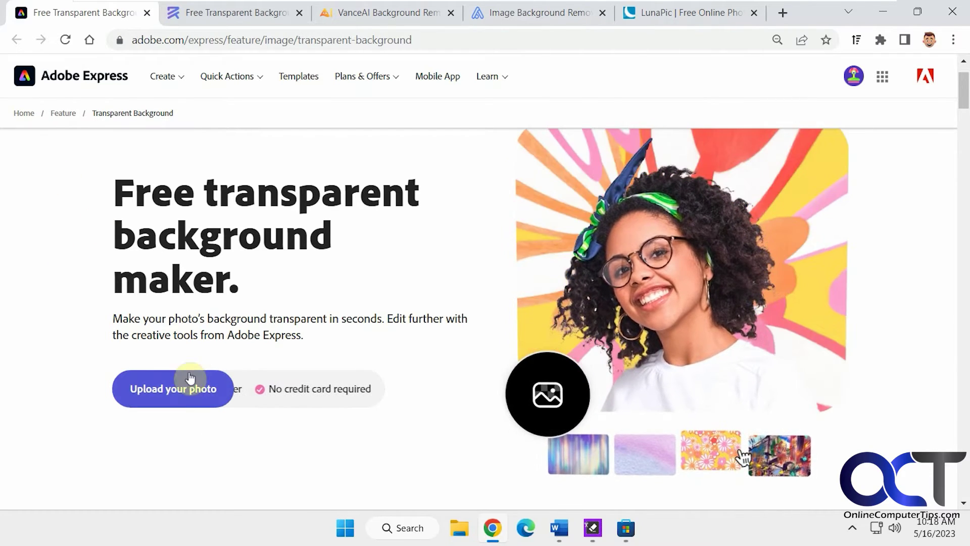
Upload Dog1.jpg from the Desktop to Adobe Express's Remove background tool
left_click(184, 386)
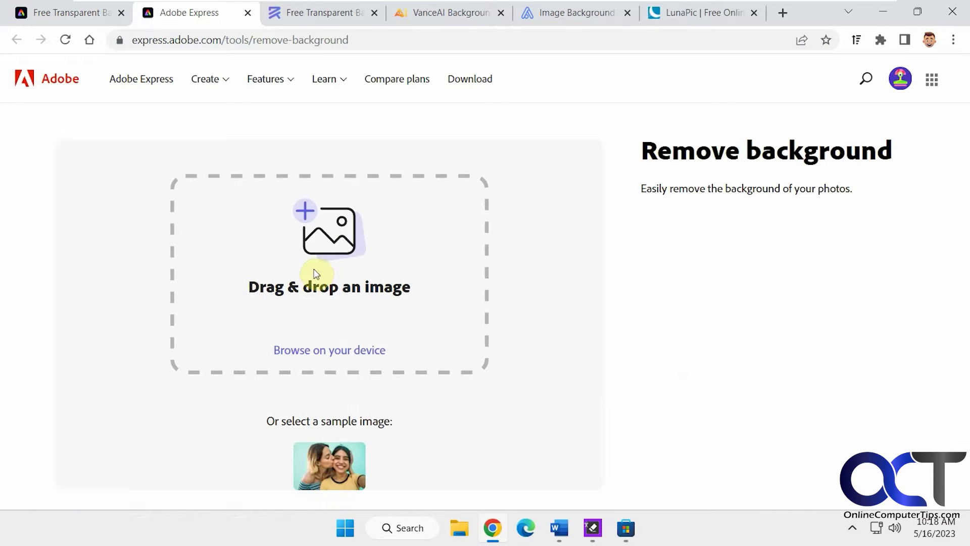
left_click(356, 352)
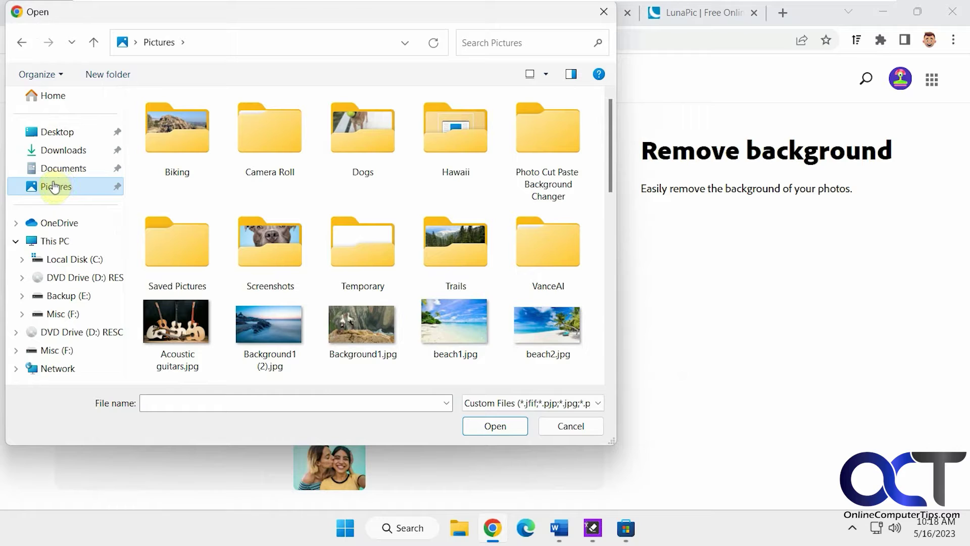
left_click(57, 132)
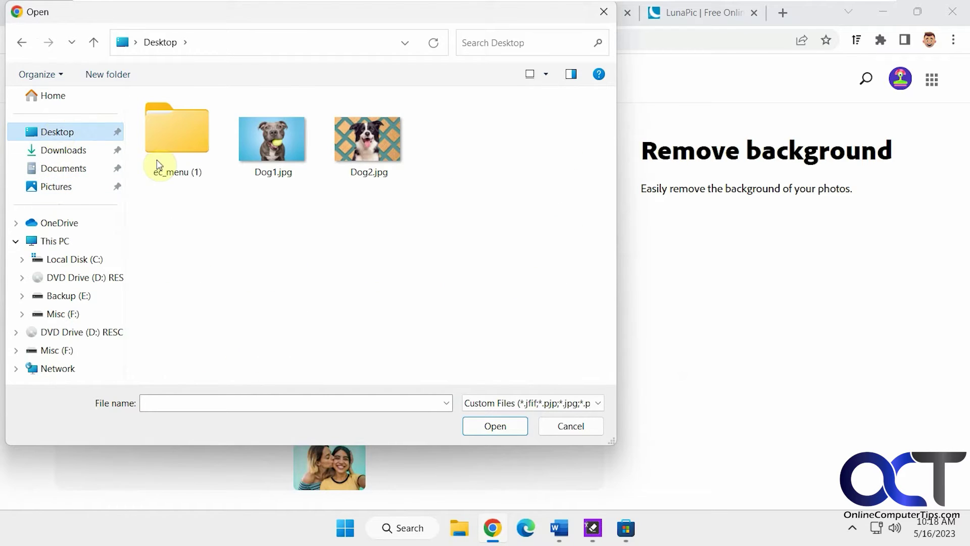
double_click(275, 150)
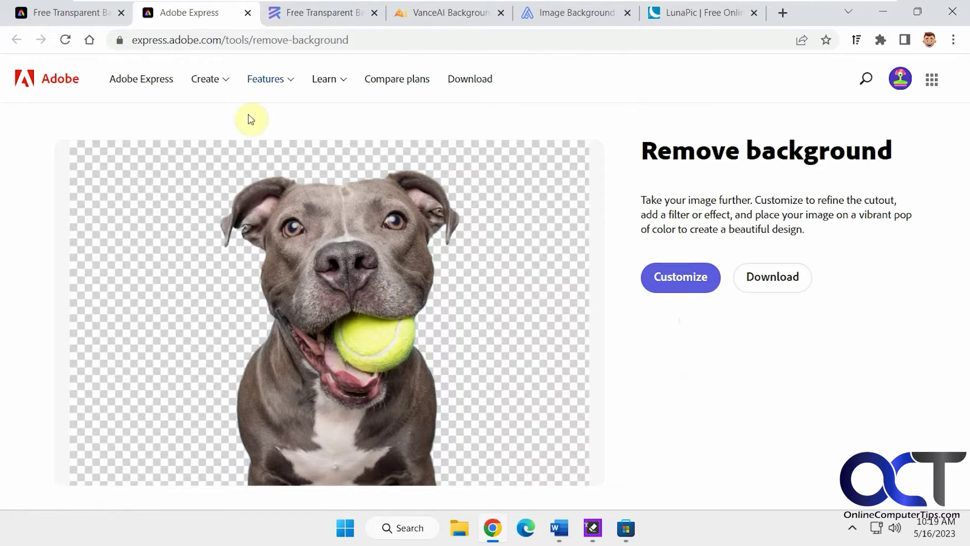
Start over in Adobe Express and upload Dog2.jpg for background removal
left_click(247, 13)
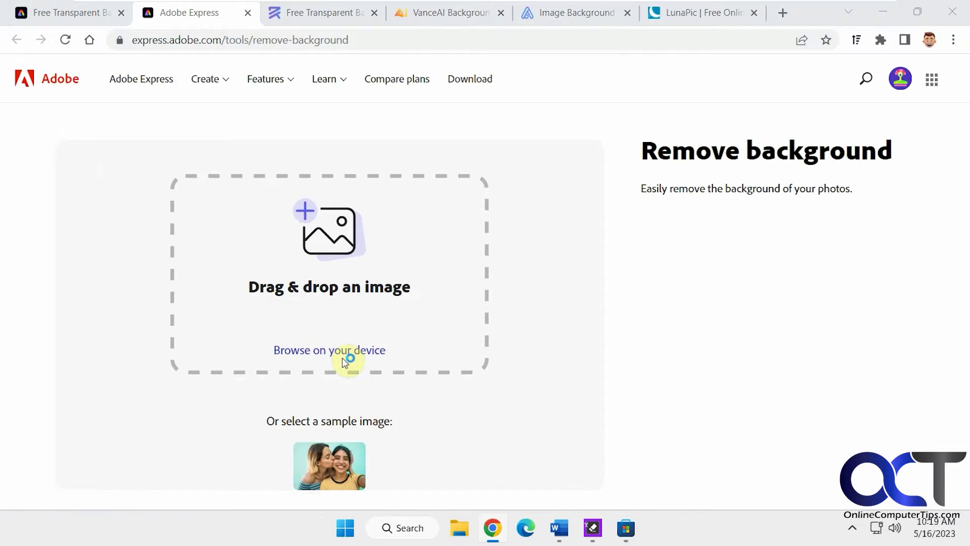
left_click(342, 352)
double_click(367, 174)
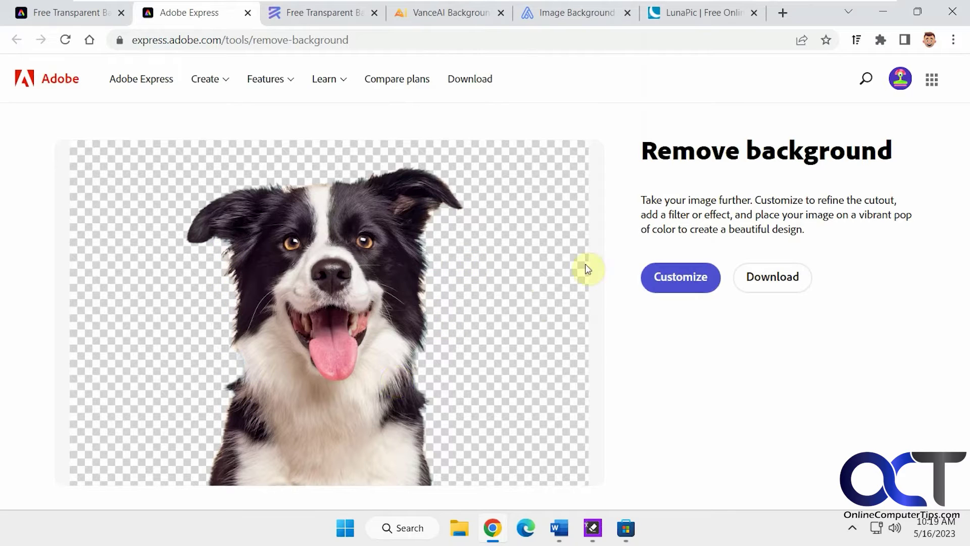
Download the Dog2 cutout and open the saved My project (1).png
left_click(776, 286)
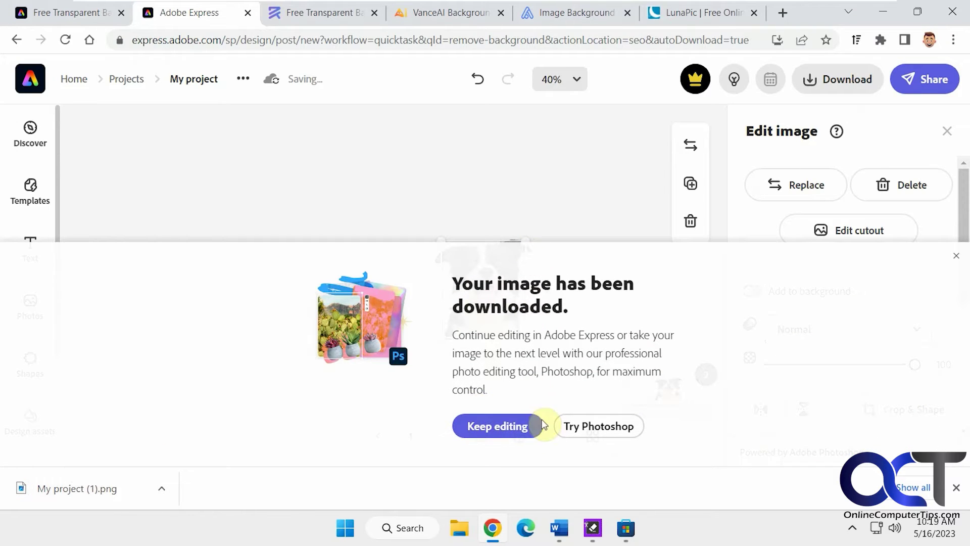
left_click(510, 428)
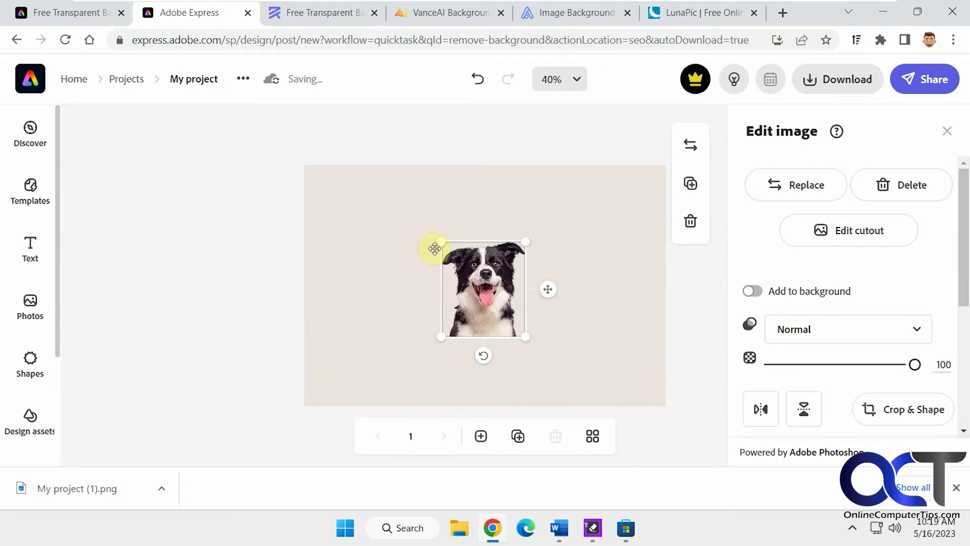
left_click(97, 490)
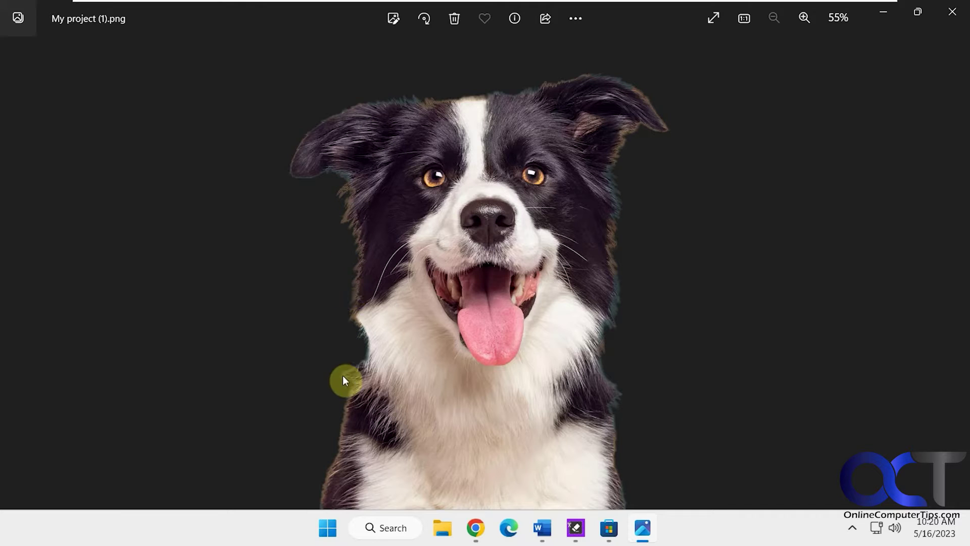
left_click(952, 13)
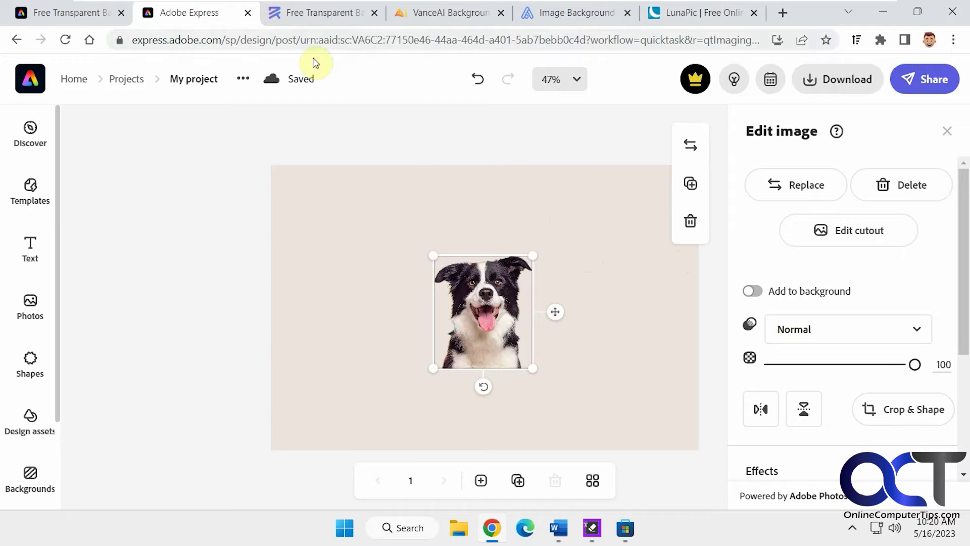
Upload Dog2.jpg to Retoucher, then download and open the Dog2.png cutout
left_click(248, 12)
left_click(200, 15)
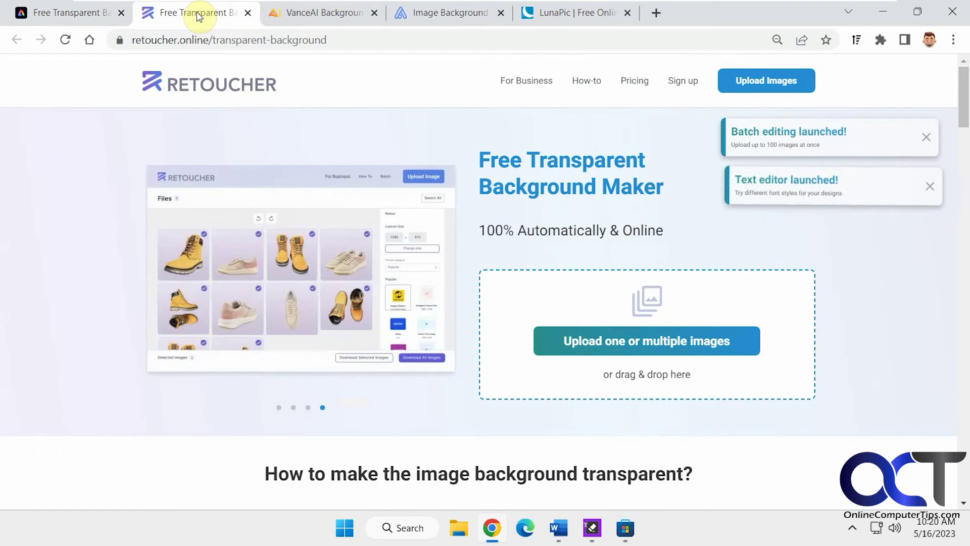
left_click(756, 79)
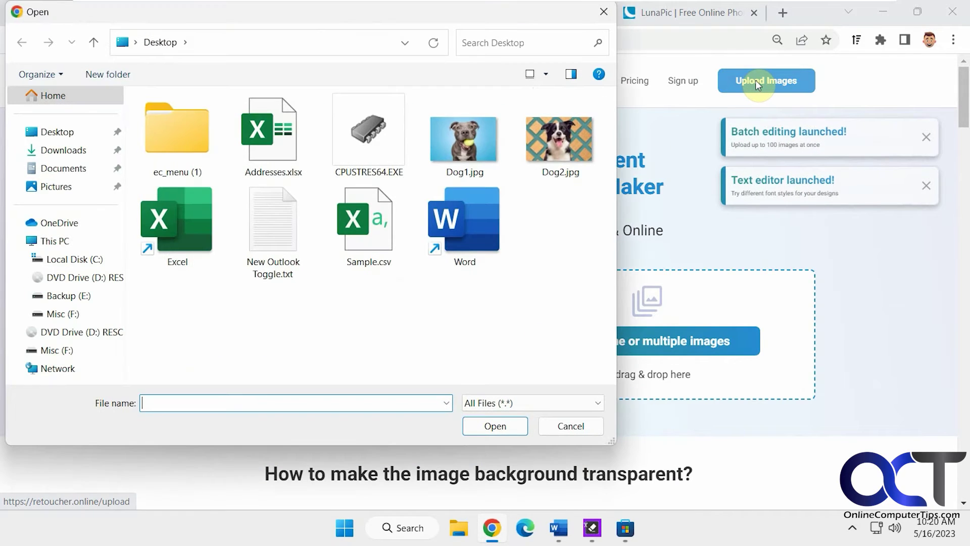
double_click(565, 156)
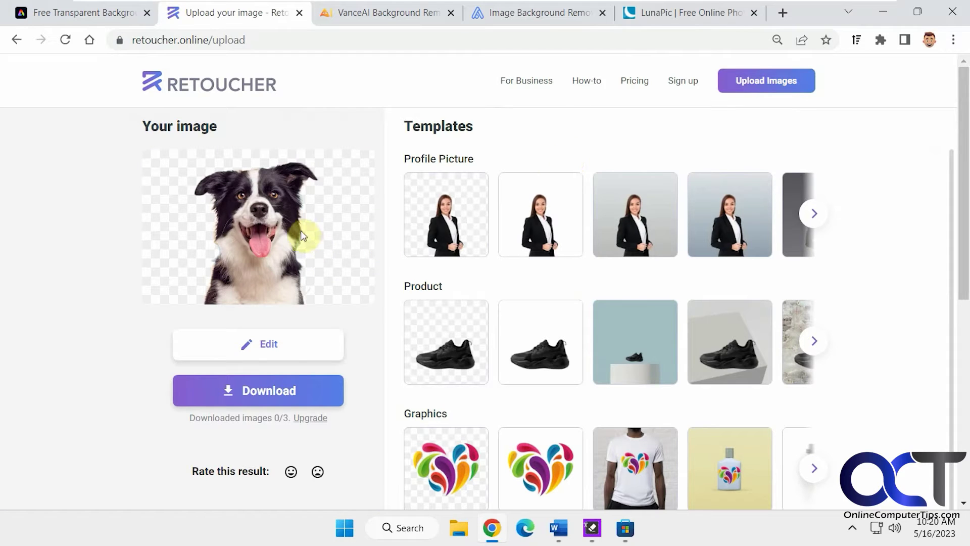
left_click(272, 393)
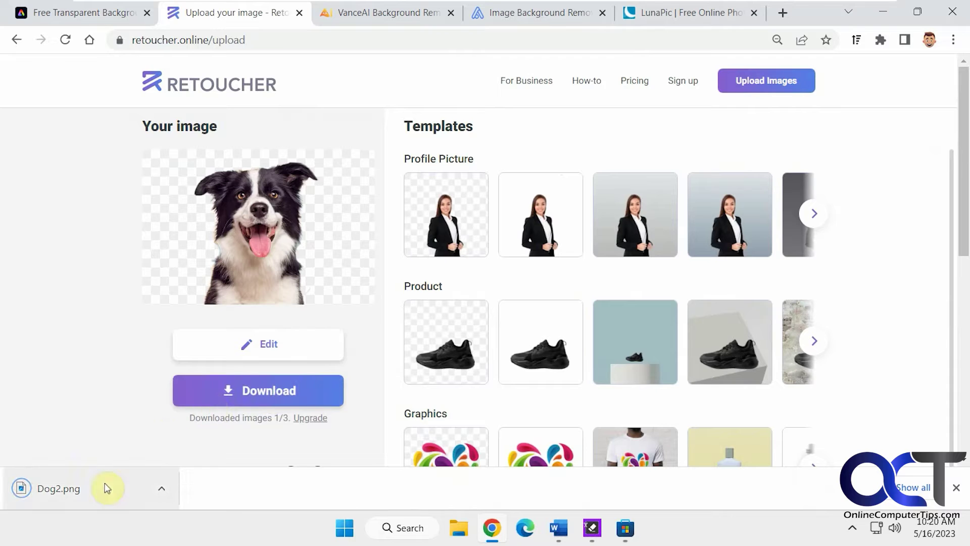
left_click(83, 489)
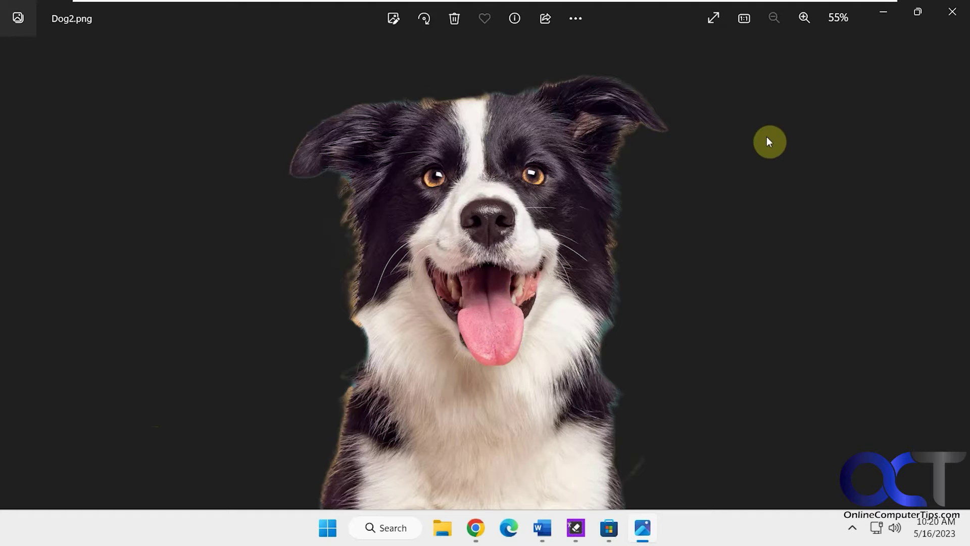
left_click(945, 14)
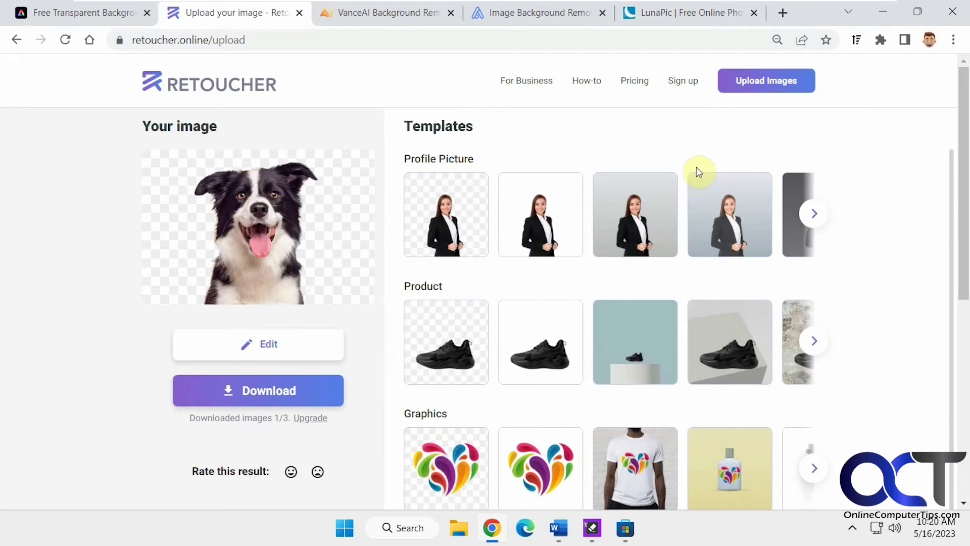
Upload Dog2.jpg to VanceAI and process it in Cutout Object mode
left_click(382, 15)
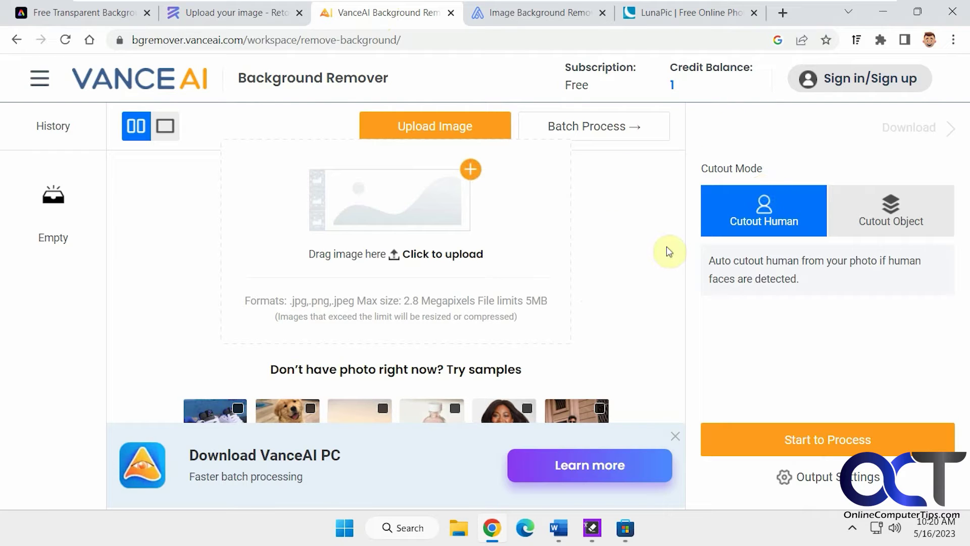
left_click(254, 21)
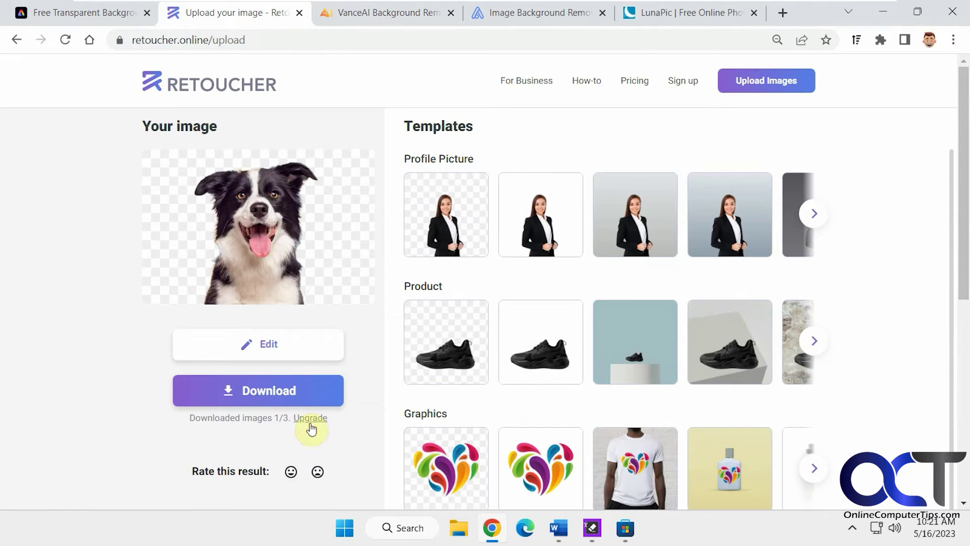
left_click(382, 16)
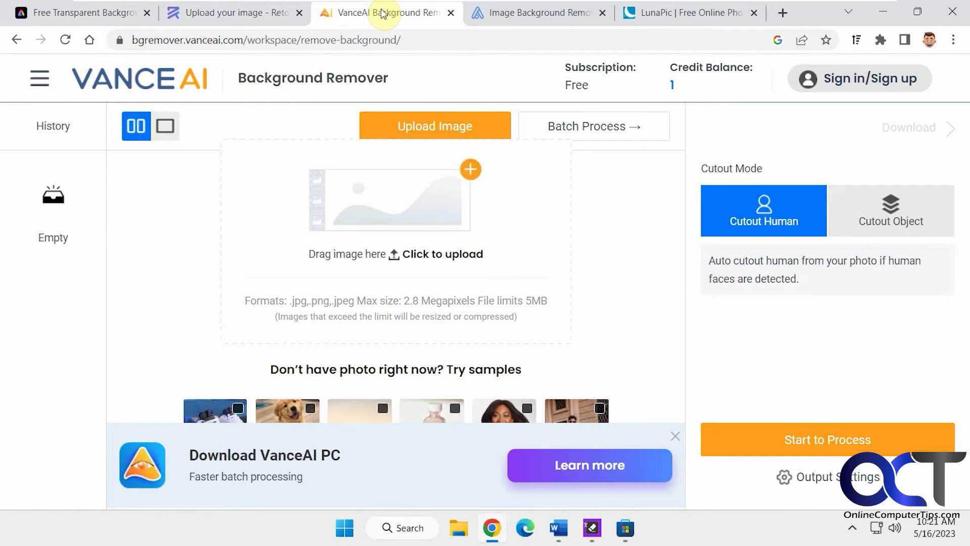
left_click(455, 127)
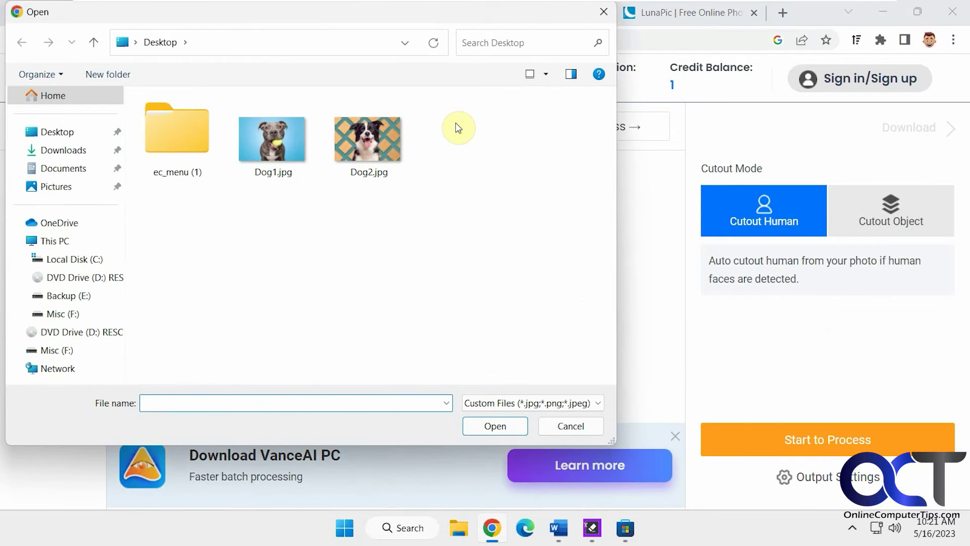
double_click(372, 142)
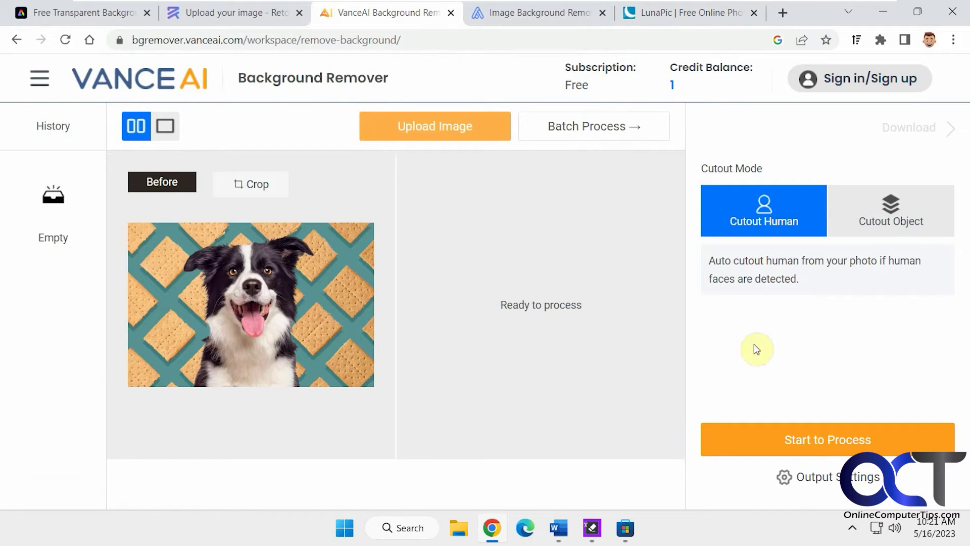
left_click(876, 230)
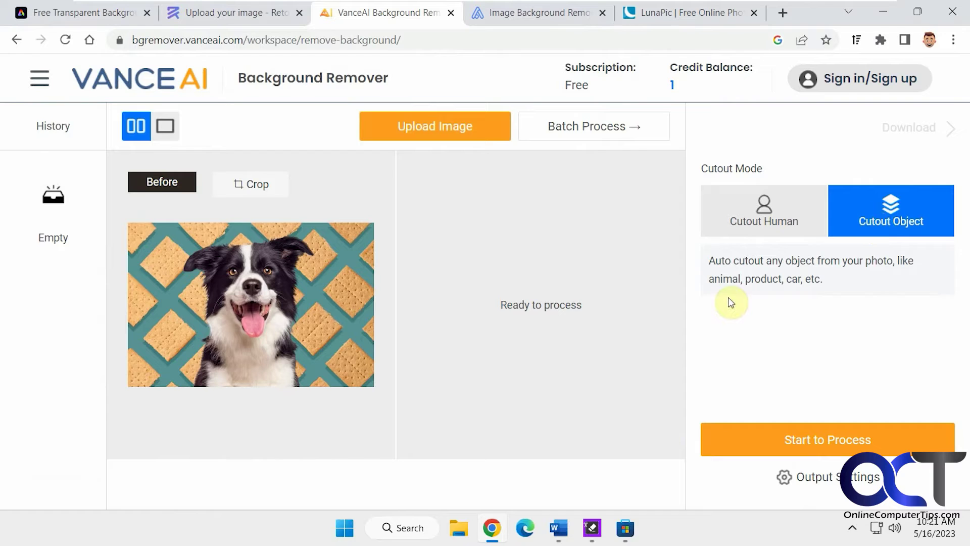
left_click(825, 439)
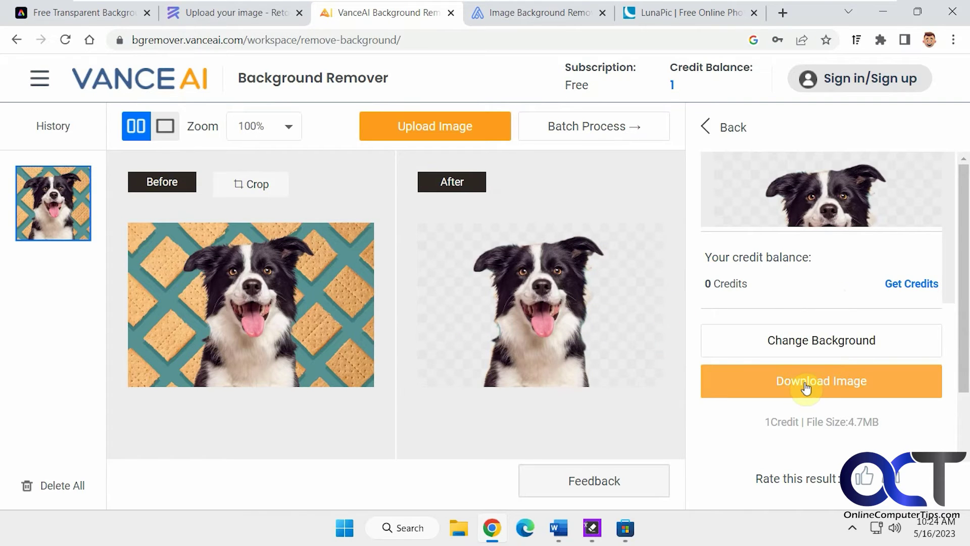
Sign in to VanceAI with Google, download matting_Dog2.png, and open it
left_click(829, 383)
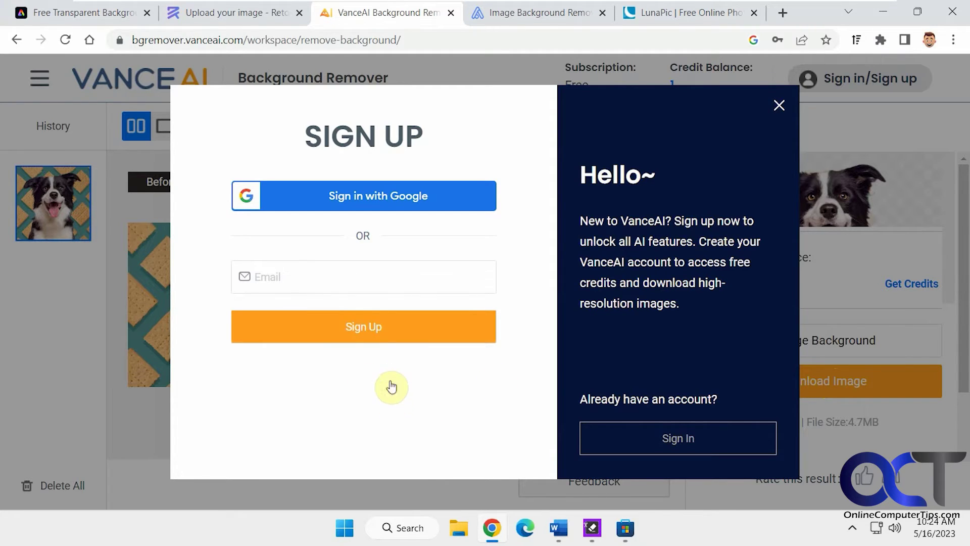
left_click(378, 195)
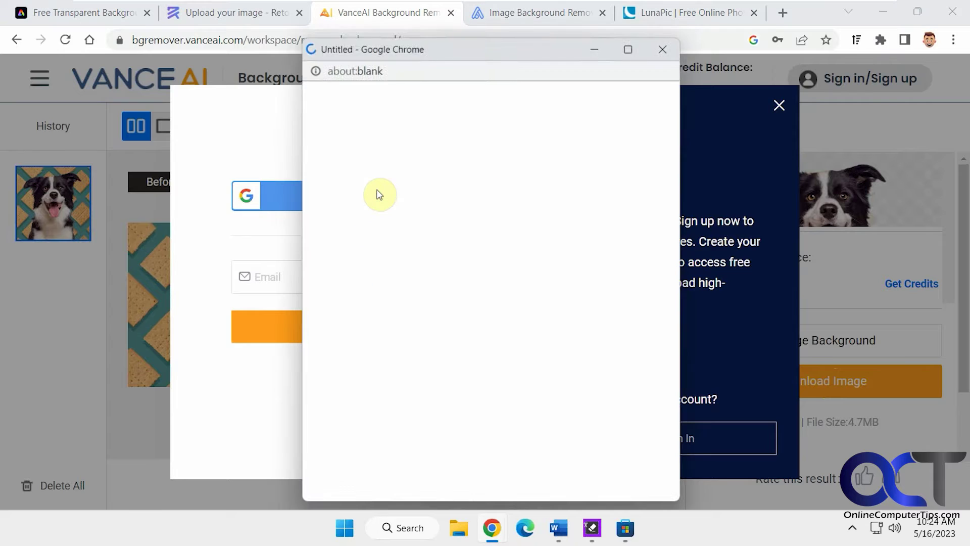
left_click(438, 237)
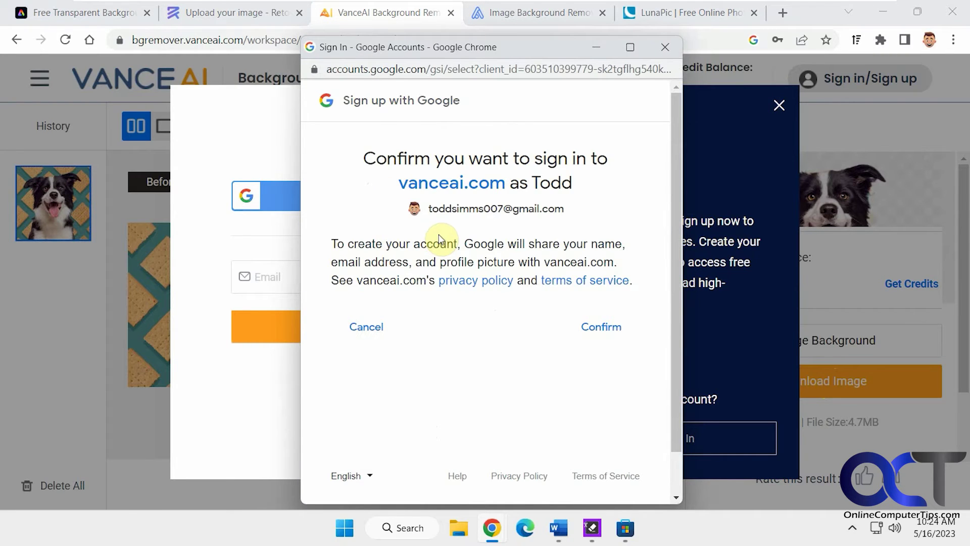
left_click(600, 327)
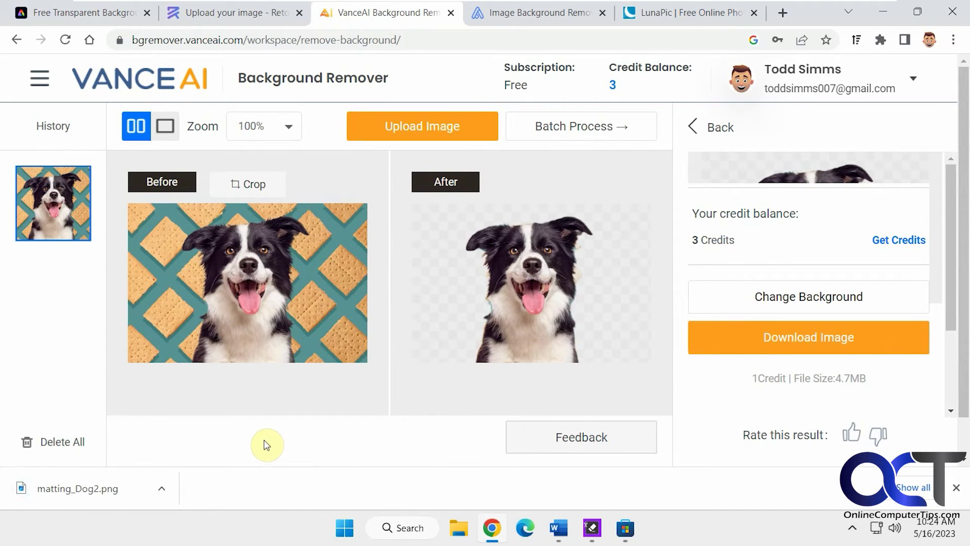
left_click(106, 488)
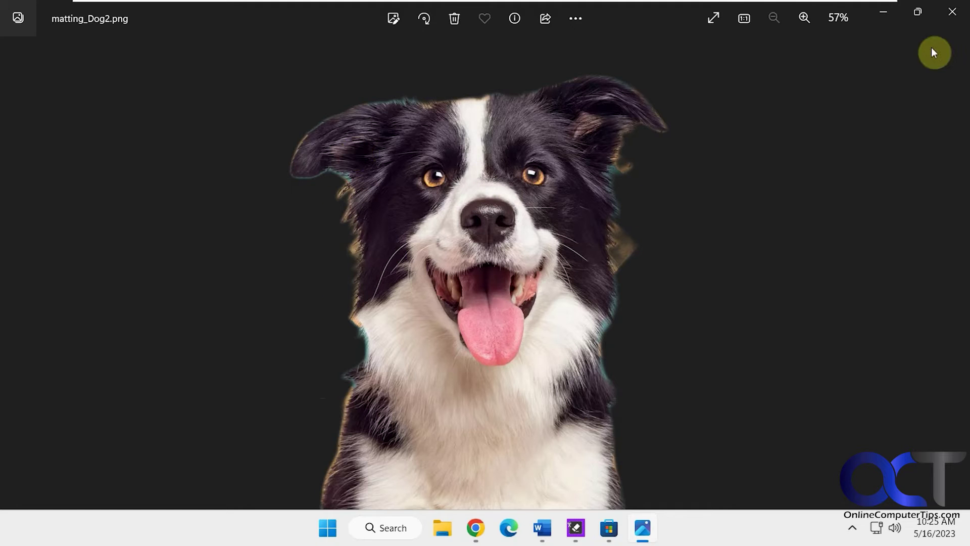
Close Photos and upload Dog2.jpg to Removal.ai to cut out the dog
left_click(952, 16)
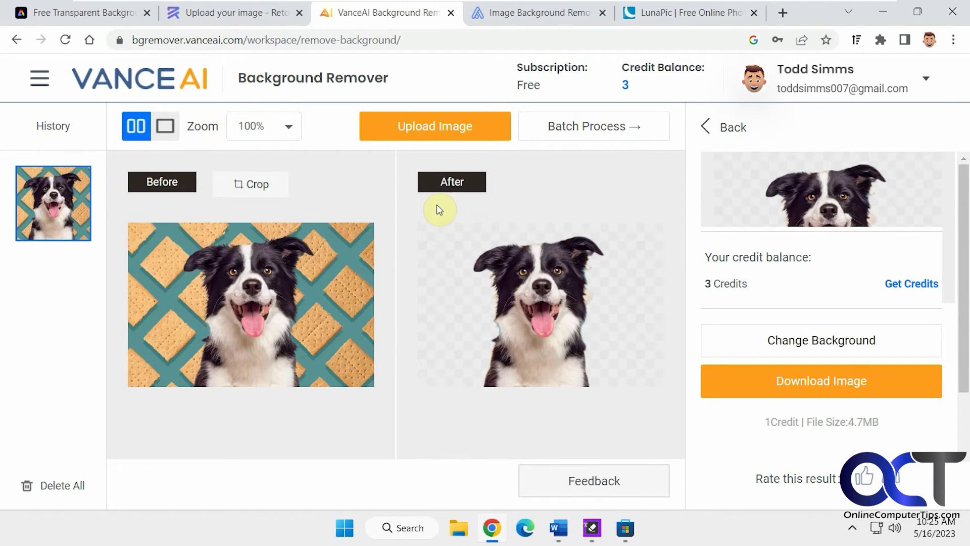
left_click(532, 18)
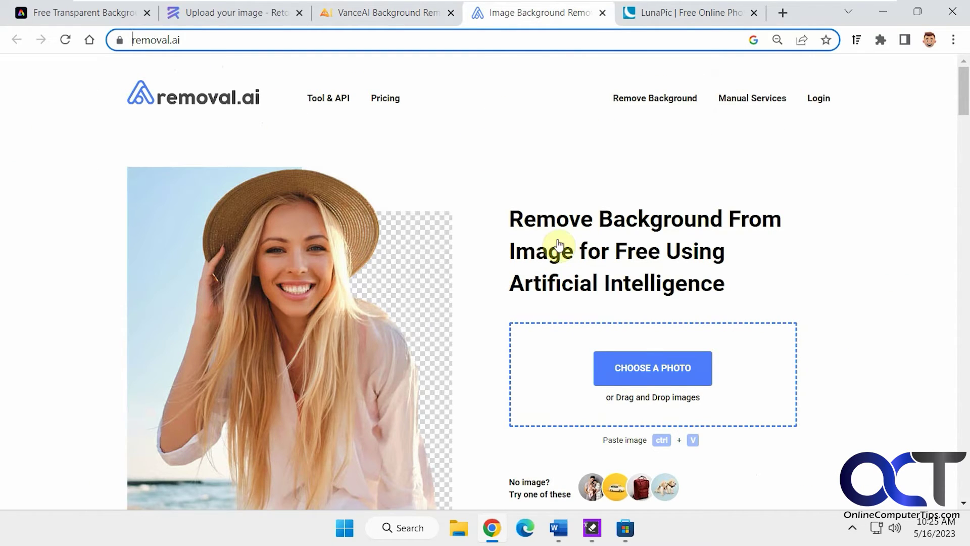
left_click(654, 371)
double_click(362, 163)
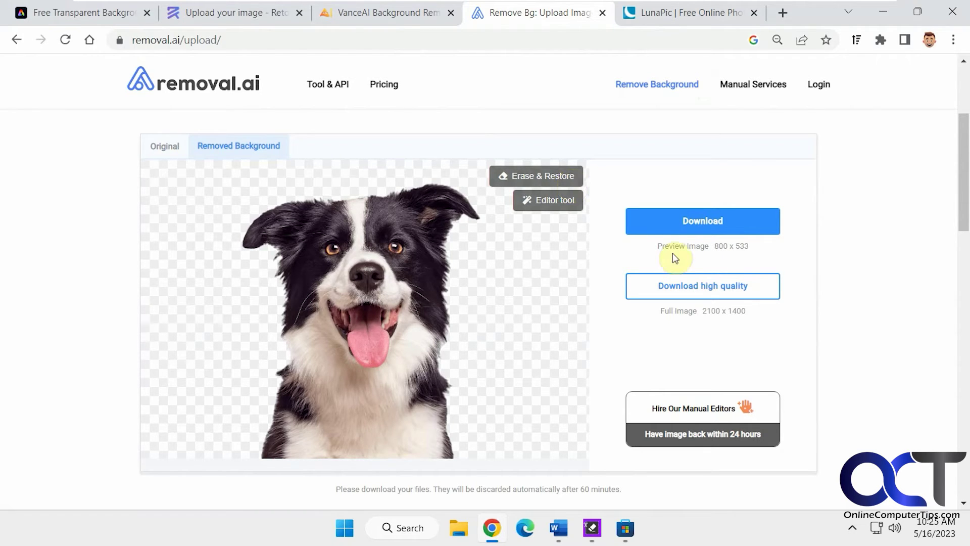
Back out of Removal.ai's high-quality pricing page and re-upload Dog2.jpg to get the PNG
left_click(713, 279)
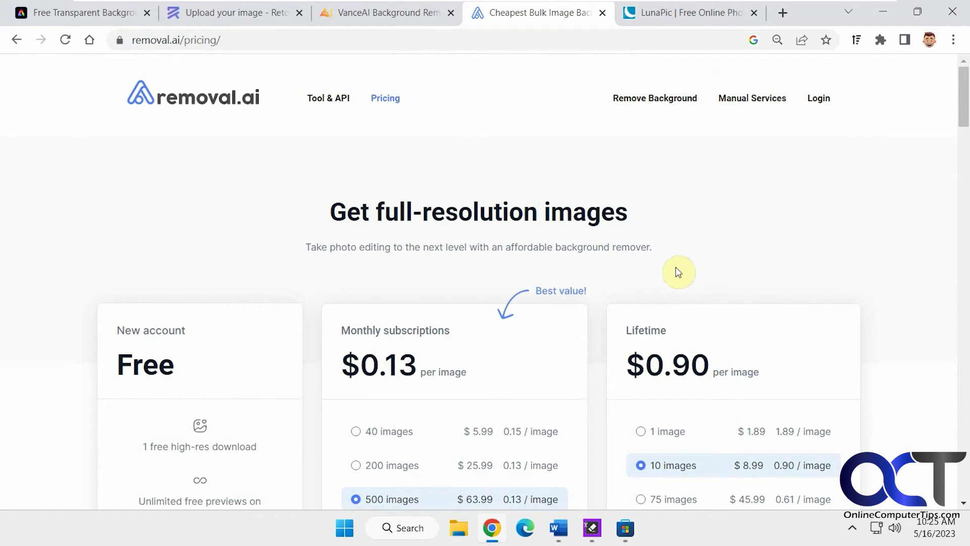
left_click(17, 40)
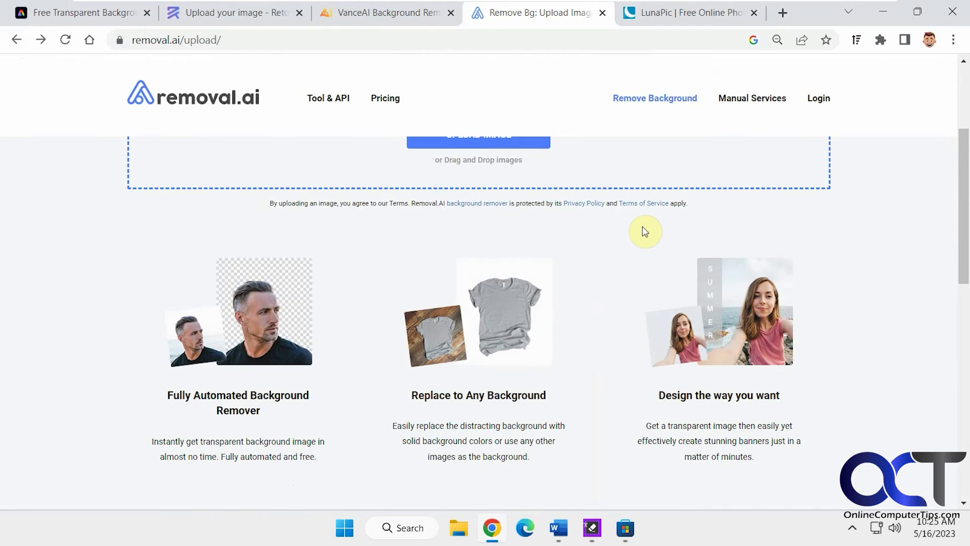
scroll(643, 232, "up", 3)
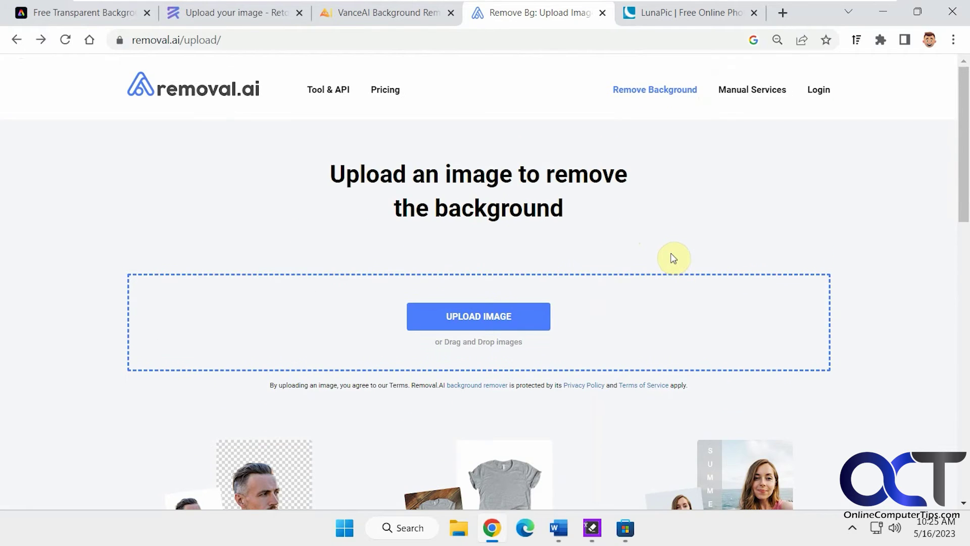
left_click(505, 320)
double_click(375, 173)
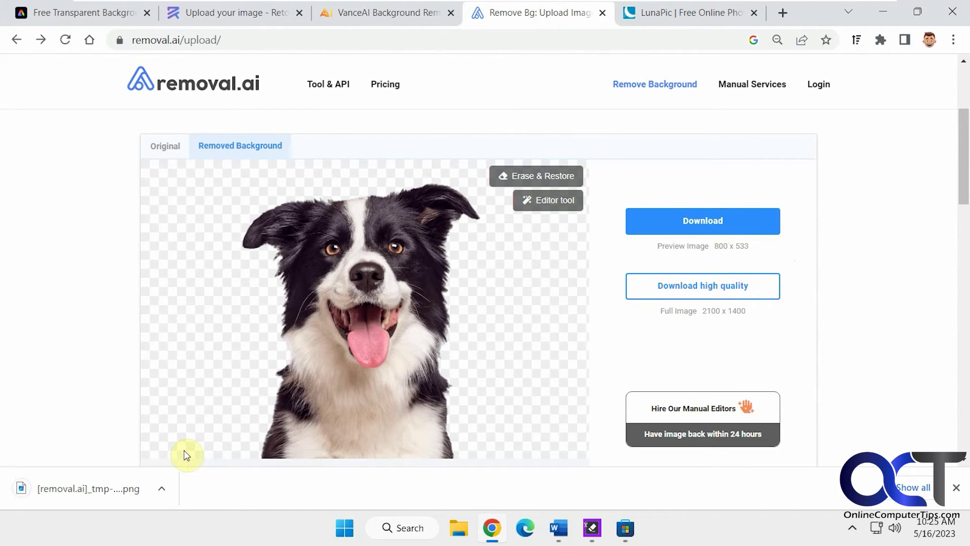
left_click(124, 491)
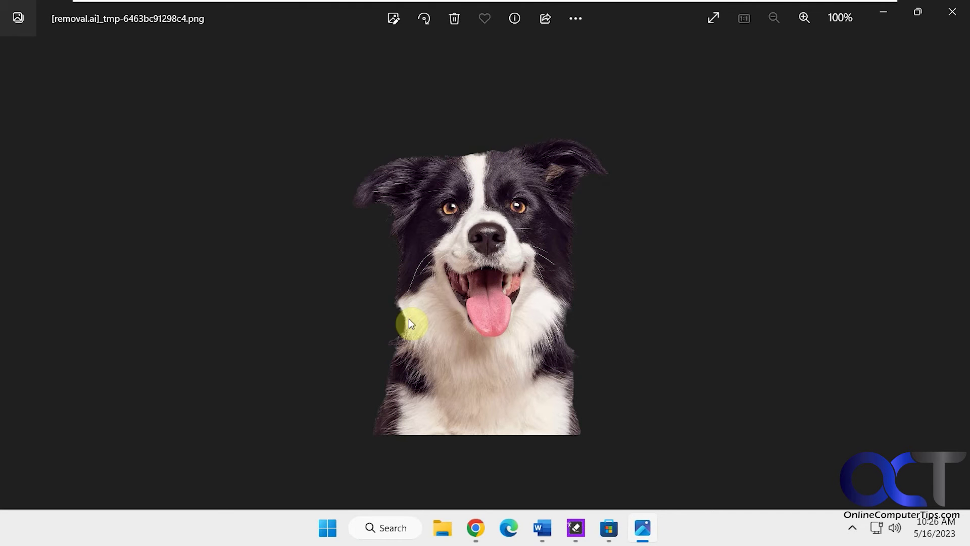
left_click(952, 11)
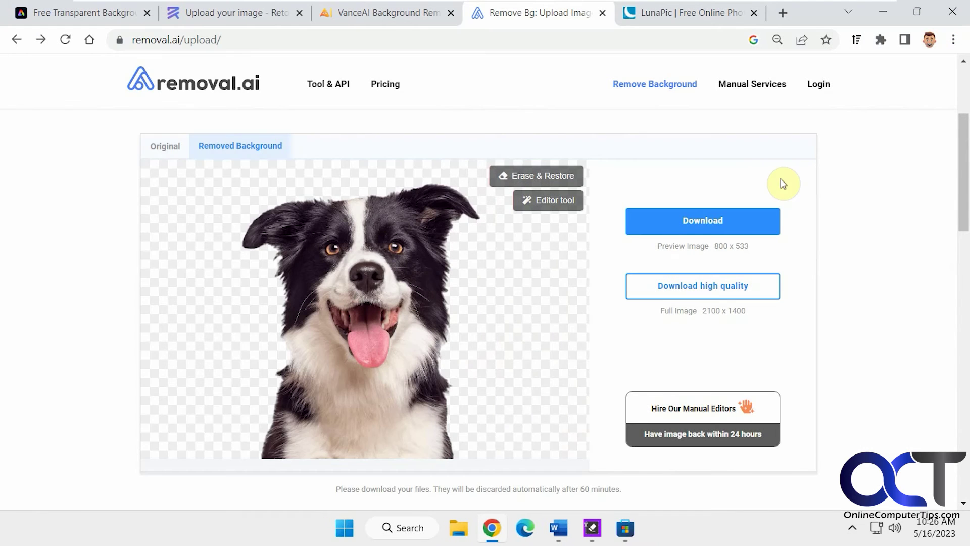
Load Dog2.jpg into the LunaPic editor
left_click(695, 19)
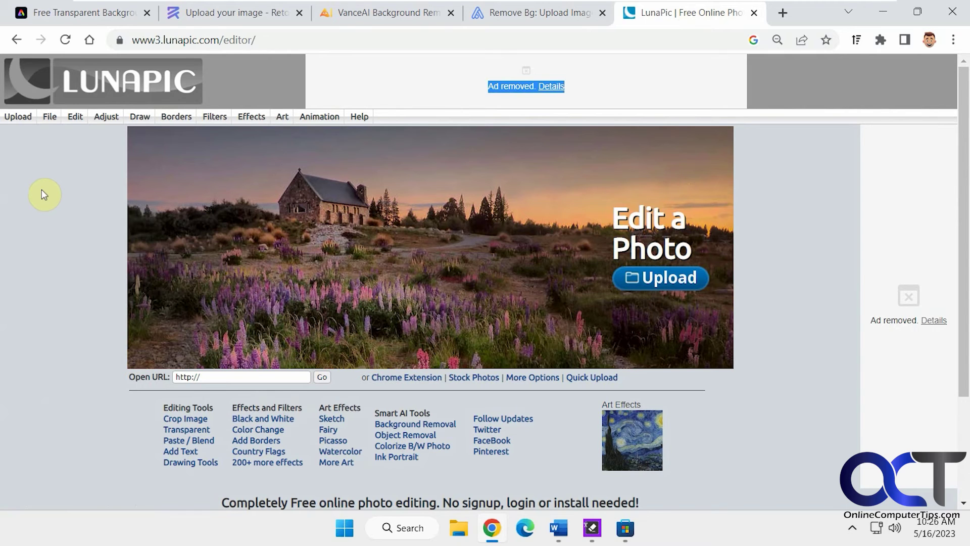
left_click(660, 280)
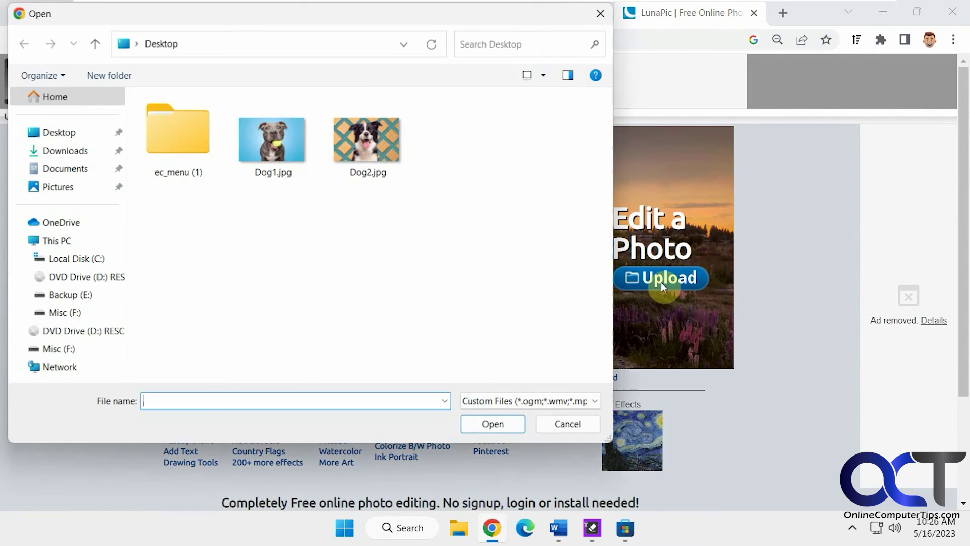
double_click(367, 141)
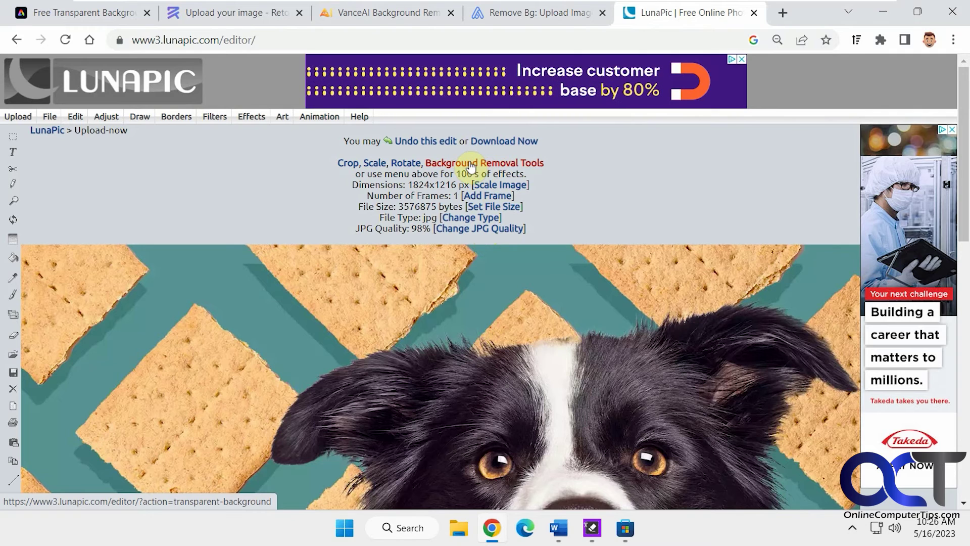
Go from LunaPic's Edit menu to the Background Removal Tools page and browse its options
left_click(75, 118)
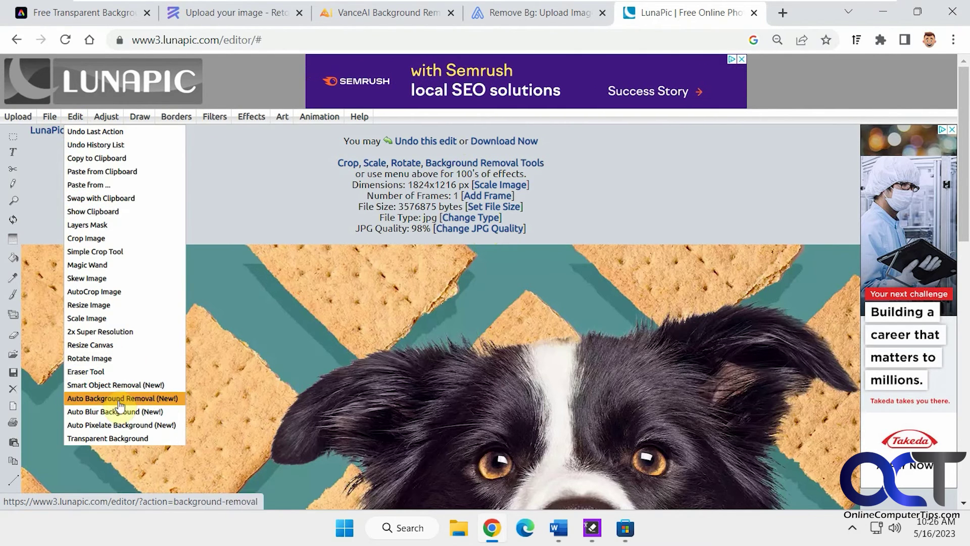
left_click(498, 164)
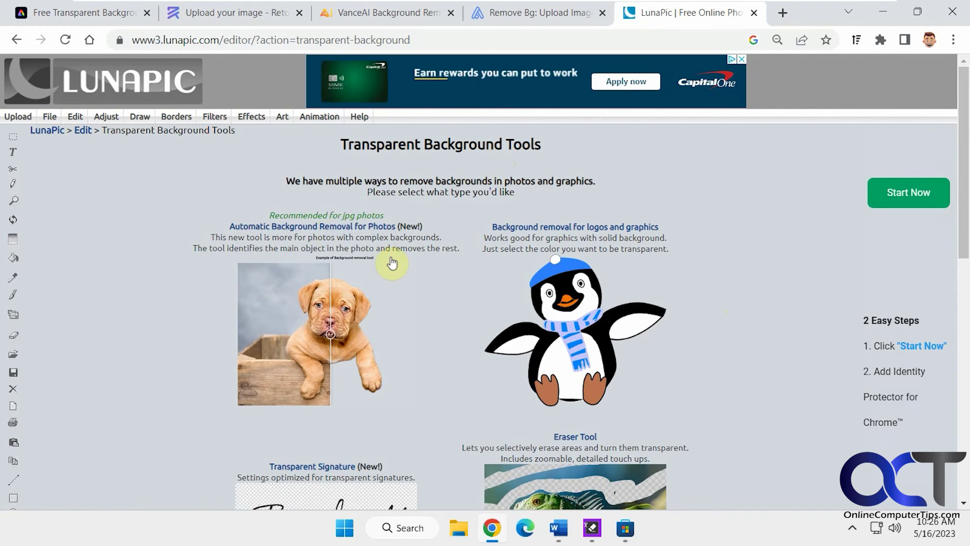
scroll(683, 295, "down", 2)
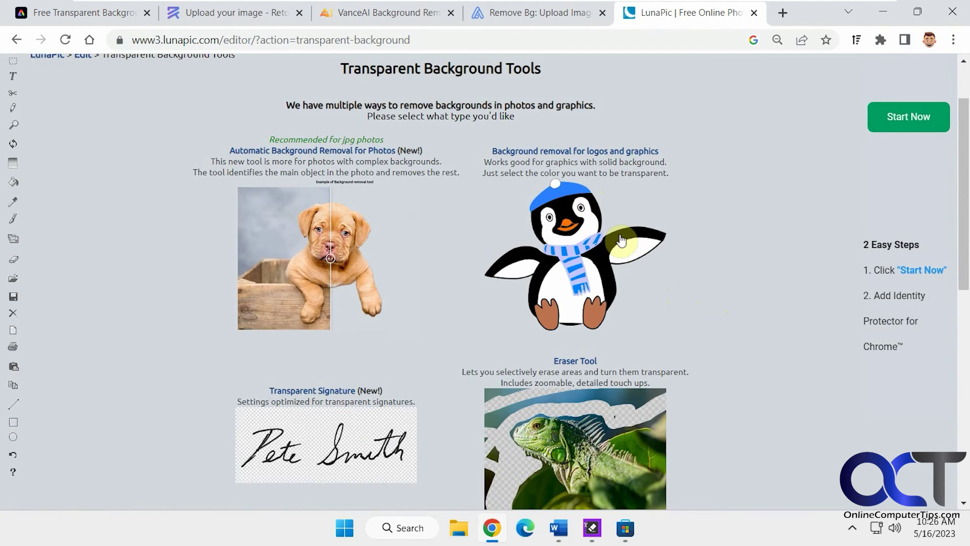
scroll(622, 246, "down", 1)
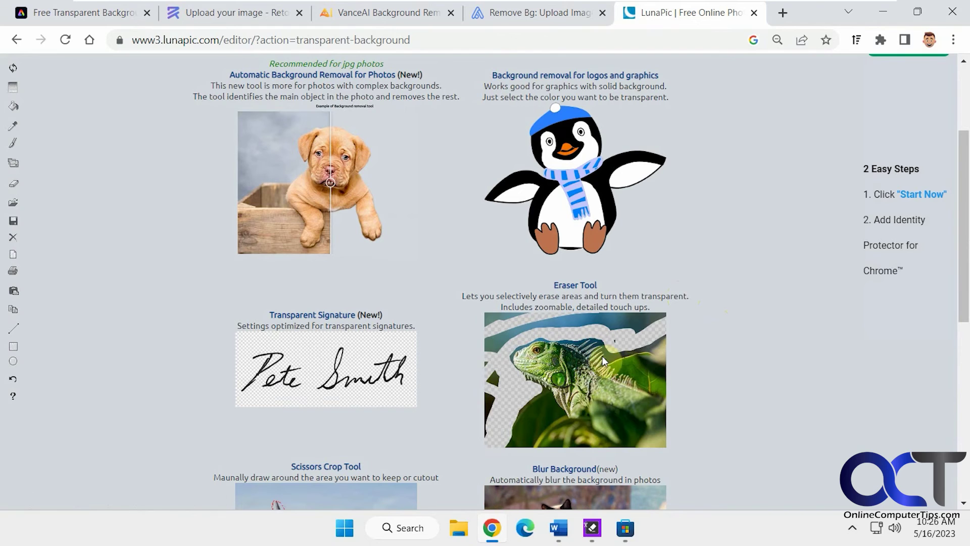
scroll(423, 361, "down", 3)
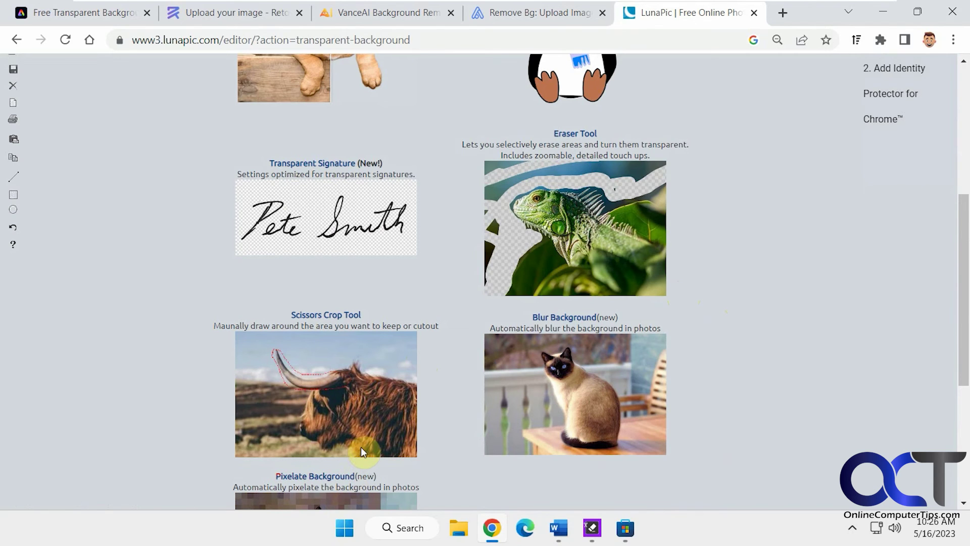
scroll(485, 430, "down", 3)
scroll(580, 418, "up", 7)
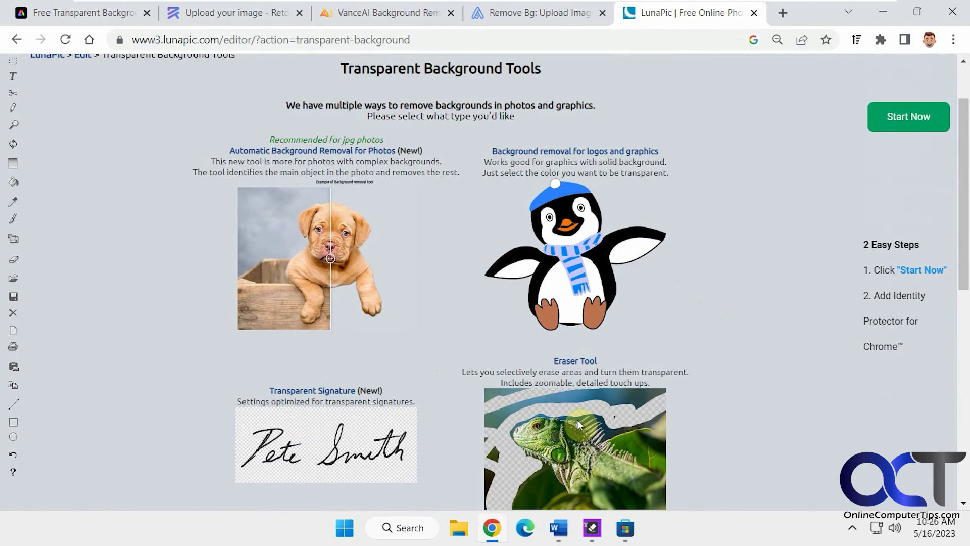
scroll(577, 419, "up", 2)
Run Automatic Background Removal on Dog2 and download the transparent PNG
left_click(353, 226)
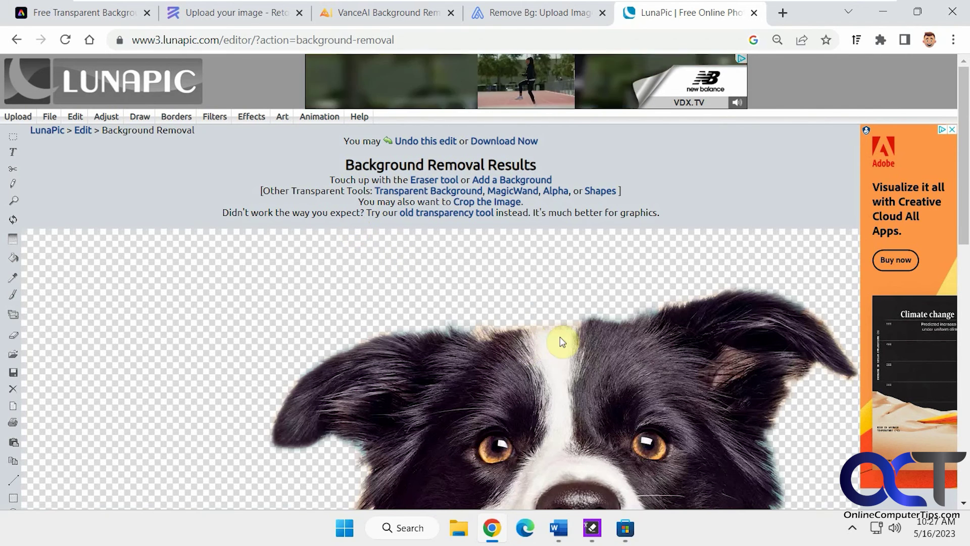
key("ctrl+minus")
key("ctrl+minus")
key("ctrl+minus")
key("ctrl+minus")
key("ctrl+minus")
key("ctrl+minus")
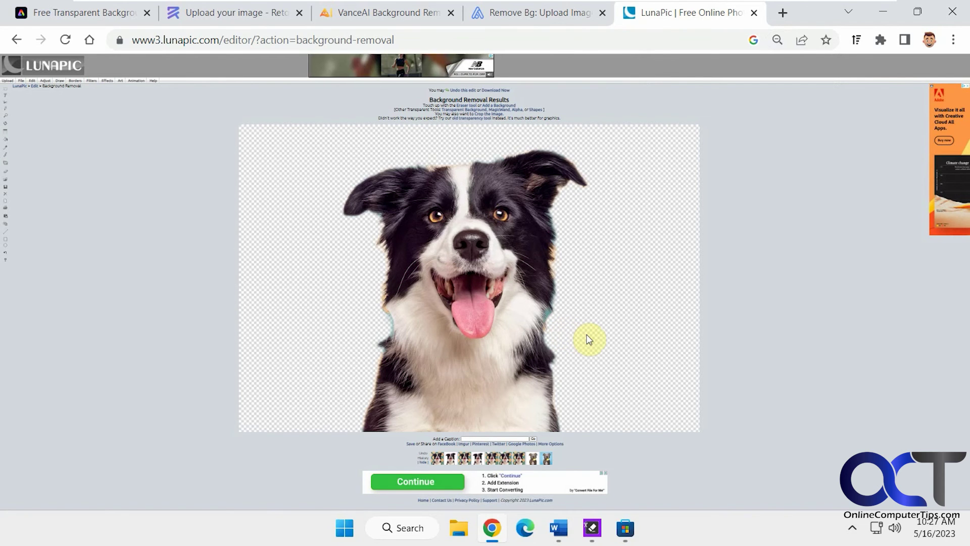
key("ctrl+plus")
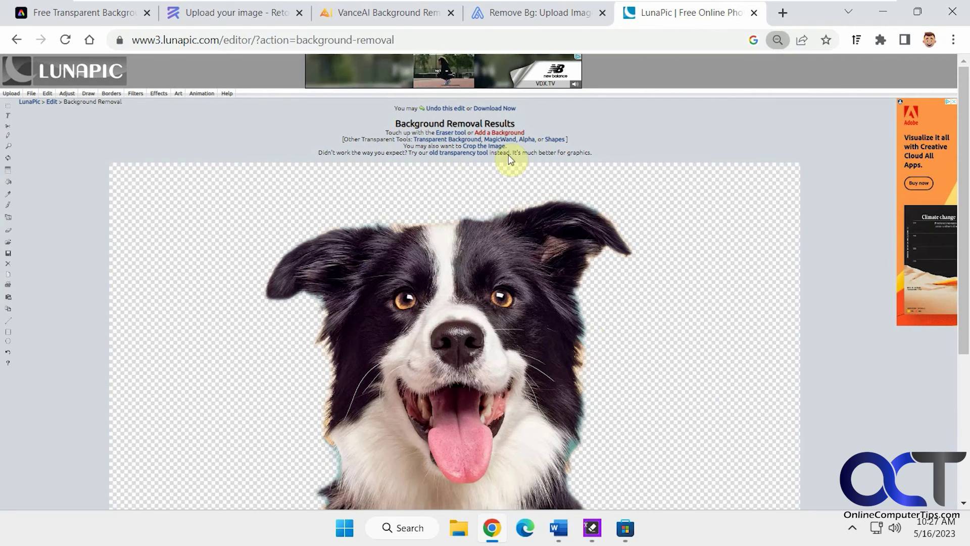
left_click(501, 109)
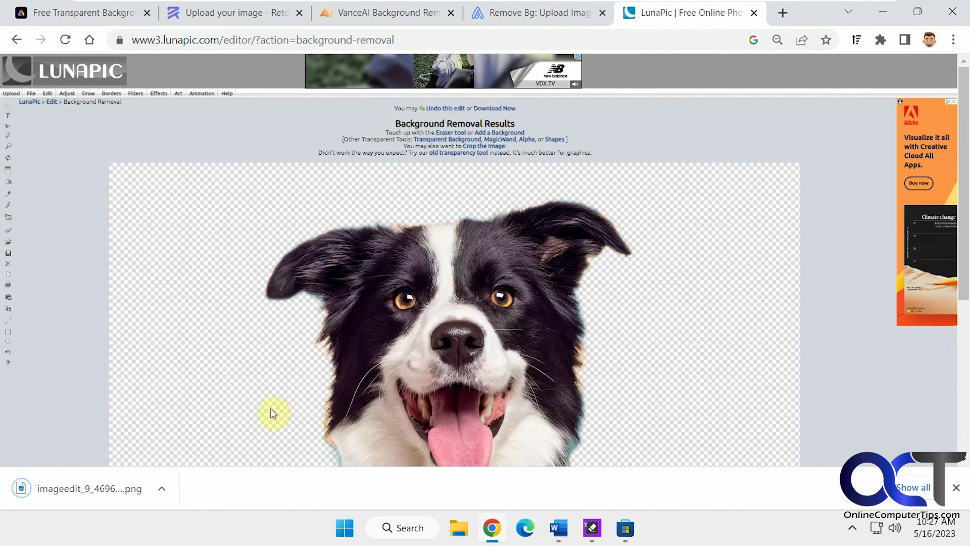
Open the downloaded LunaPic cutout imageedit_9_4696651296.png in Photos to check its transparent background
left_click(105, 489)
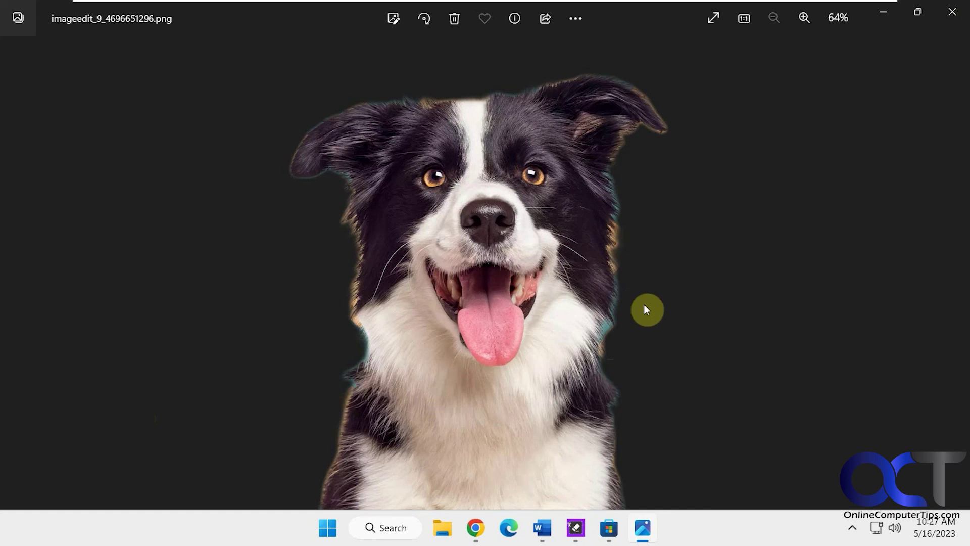
Close Photos and review the removal.ai, VanceAI, Retoucher and Adobe Express tabs in turn
left_click(947, 14)
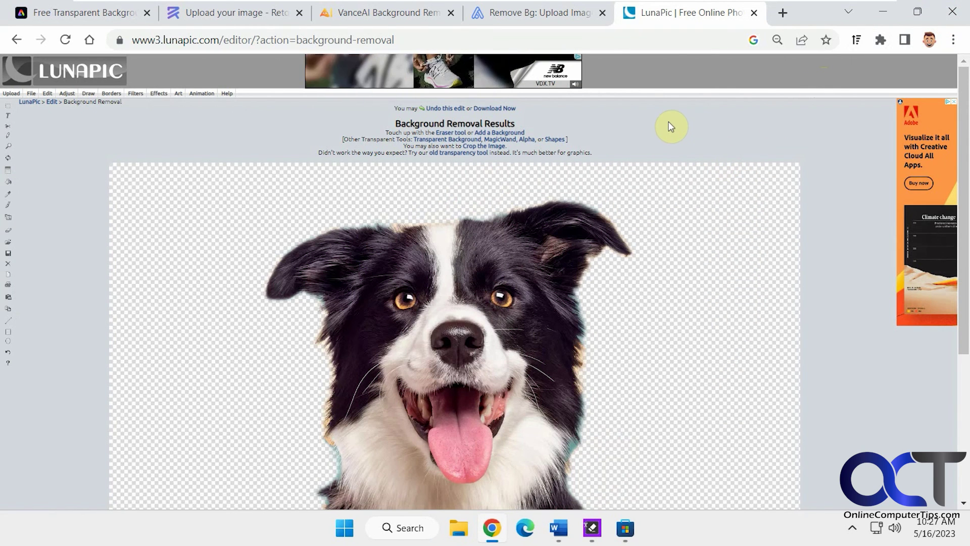
left_click(544, 13)
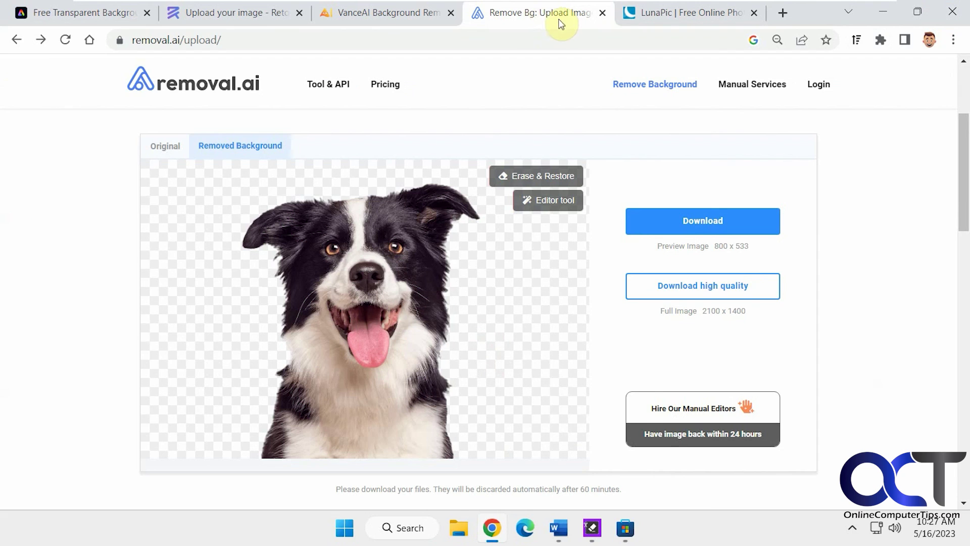
left_click(391, 11)
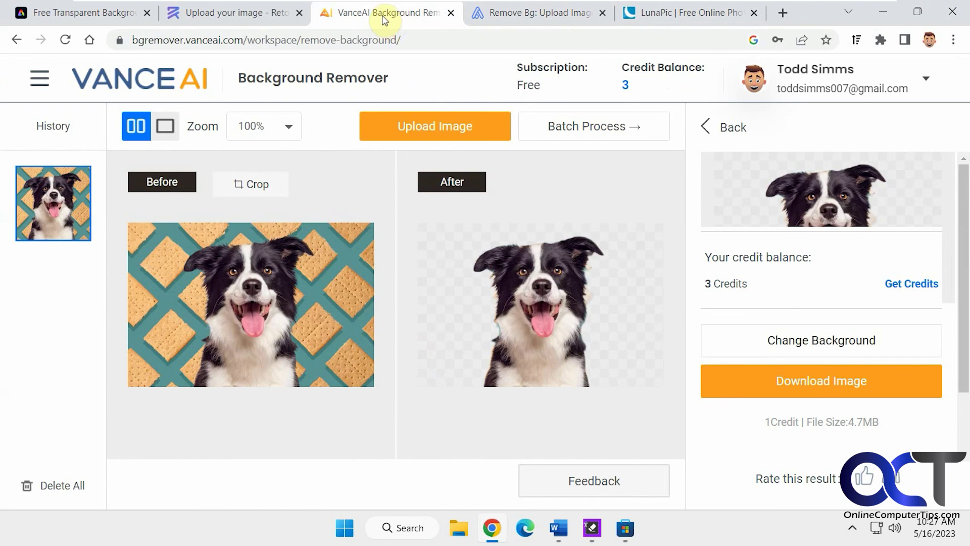
left_click(273, 12)
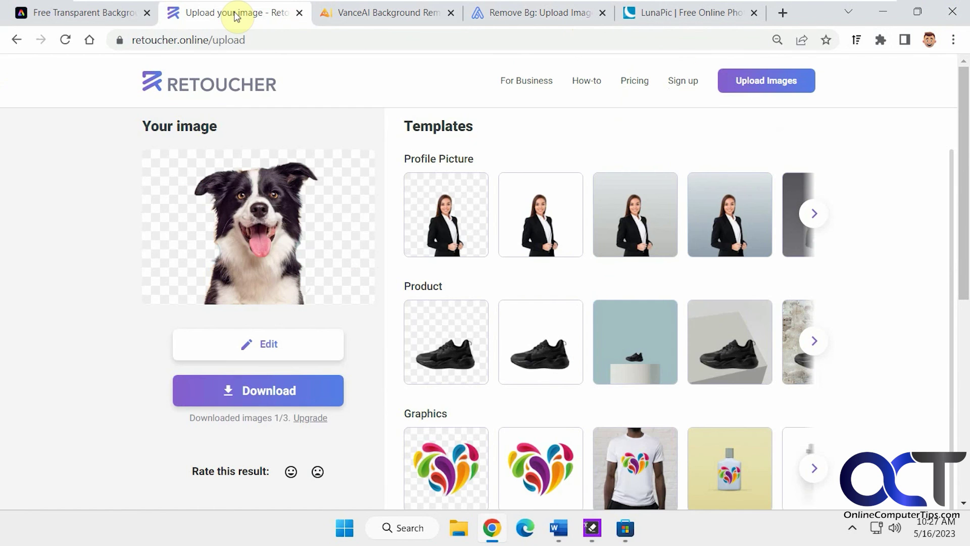
left_click(86, 13)
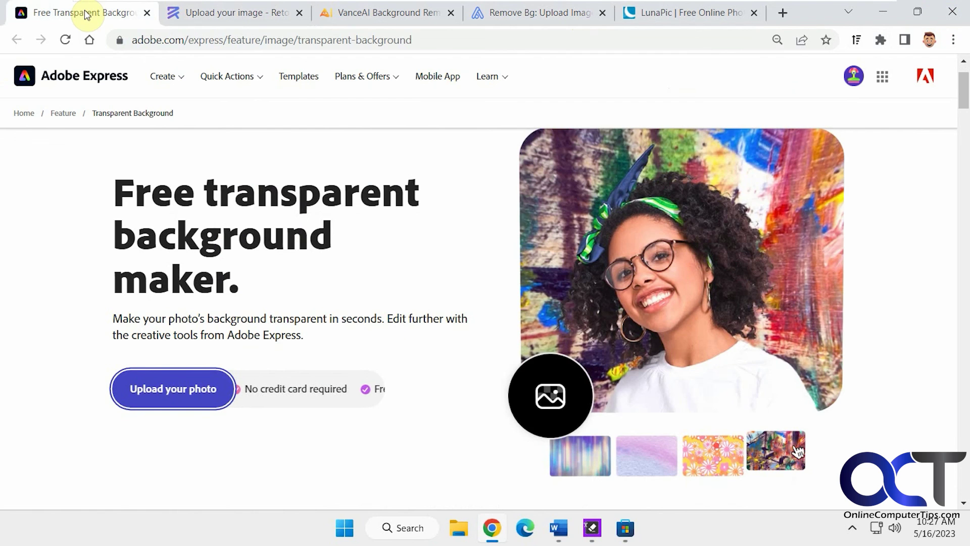